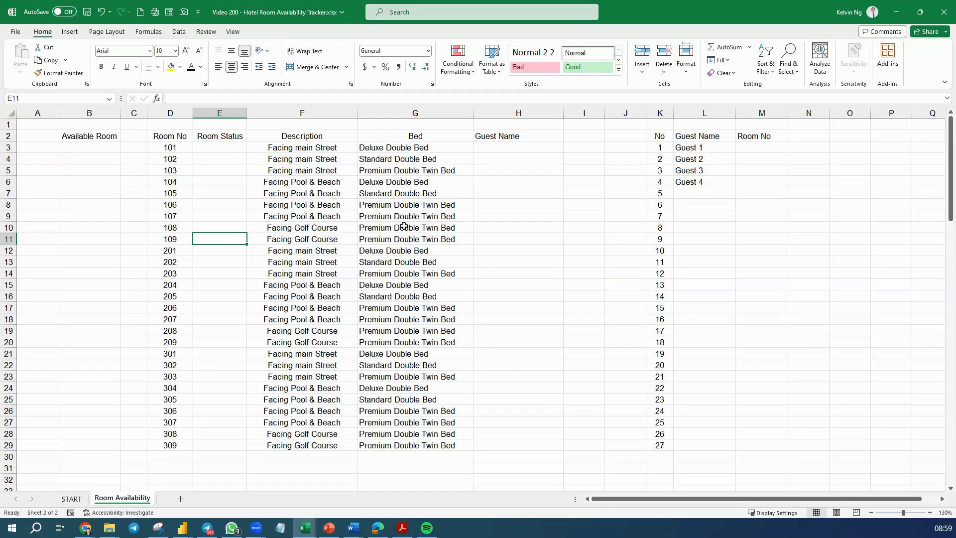
Step: Start a FILTER formula in B3 under Available Room, using the Room No range D3:D29 as the array
{"action": "left_click", "coordinate": [757, 147]}
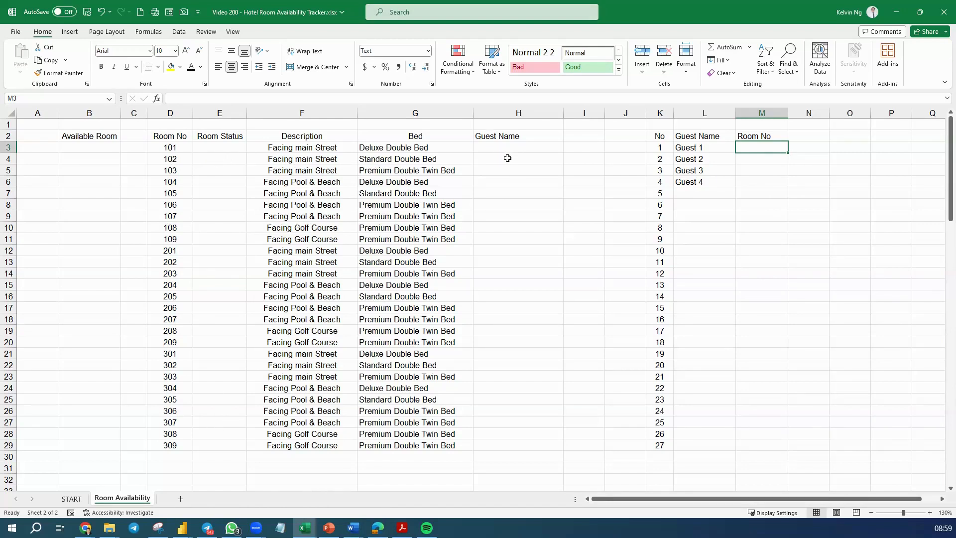
{"action": "left_click", "coordinate": [105, 147]}
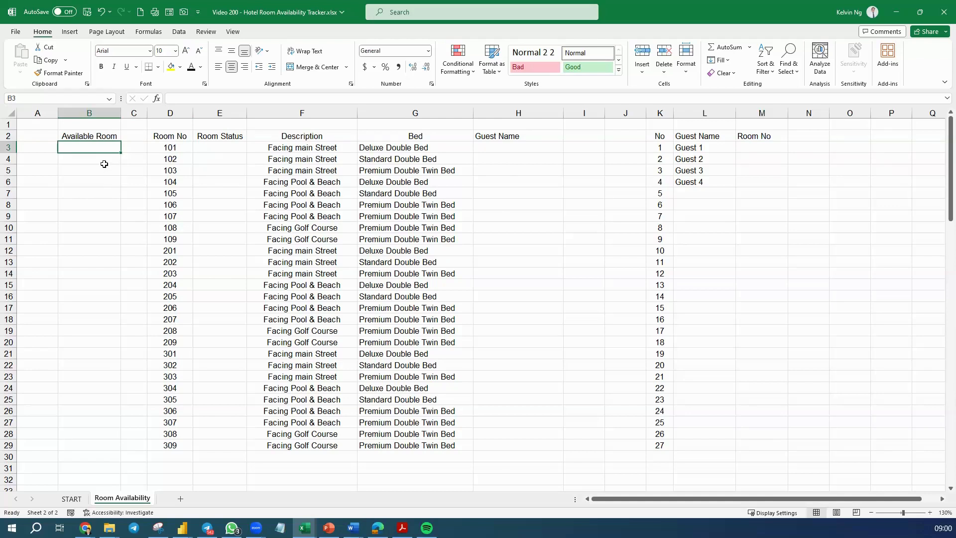
{"action": "type", "text": "=file"}
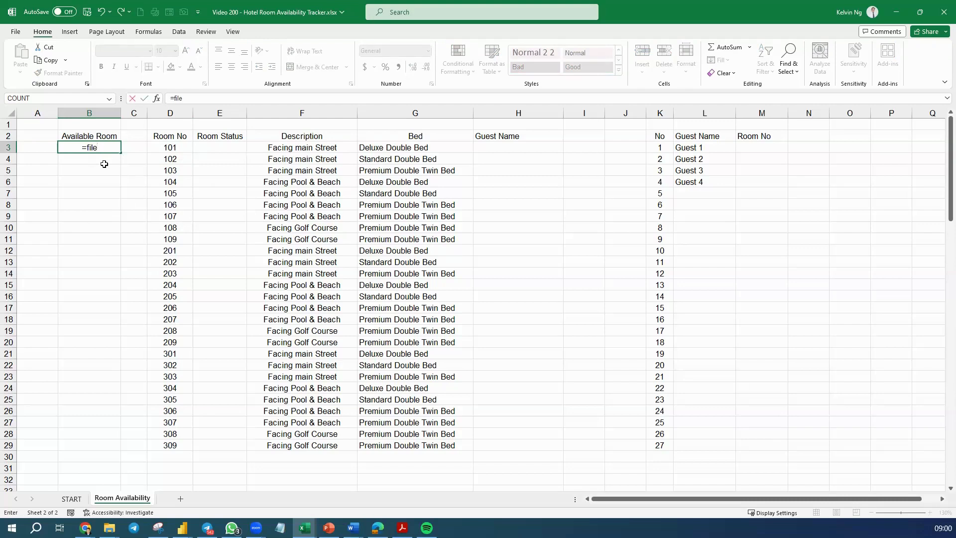
{"action": "key", "text": "BackSpace"}
{"action": "double_click", "coordinate": [103, 161]}
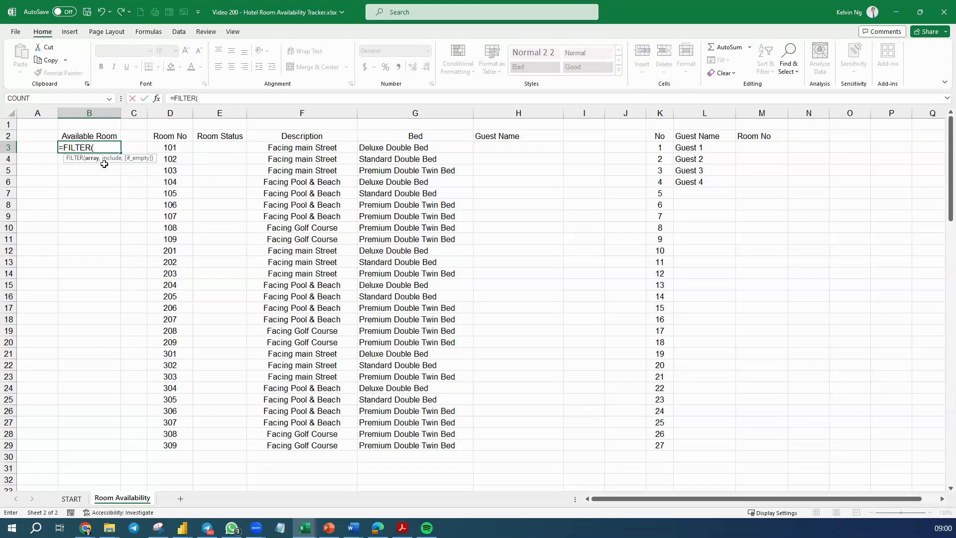
{"action": "left_click_drag", "start_coordinate": [184, 153], "coordinate": [184, 446]}
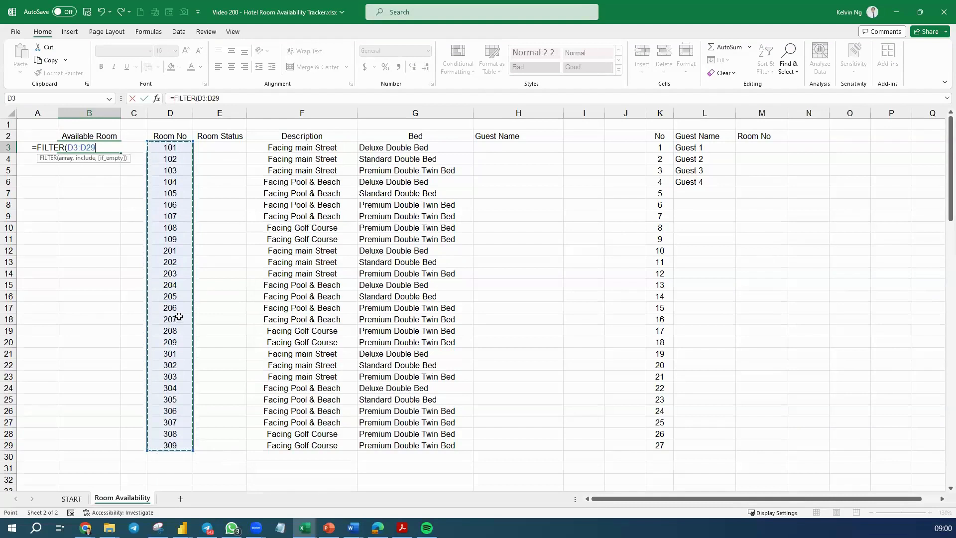
{"action": "type", "text": ","}
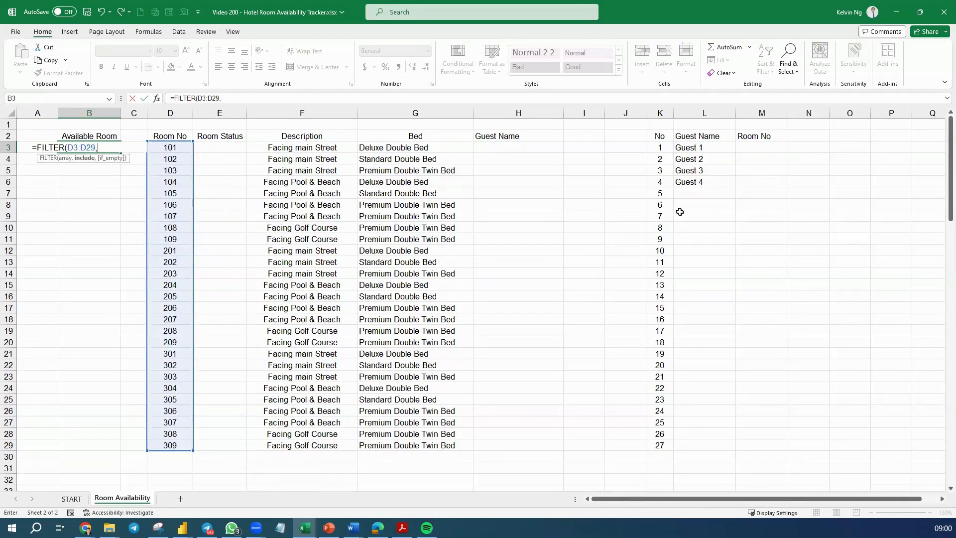
{"action": "left_click_drag", "start_coordinate": [758, 148], "coordinate": [767, 444]}
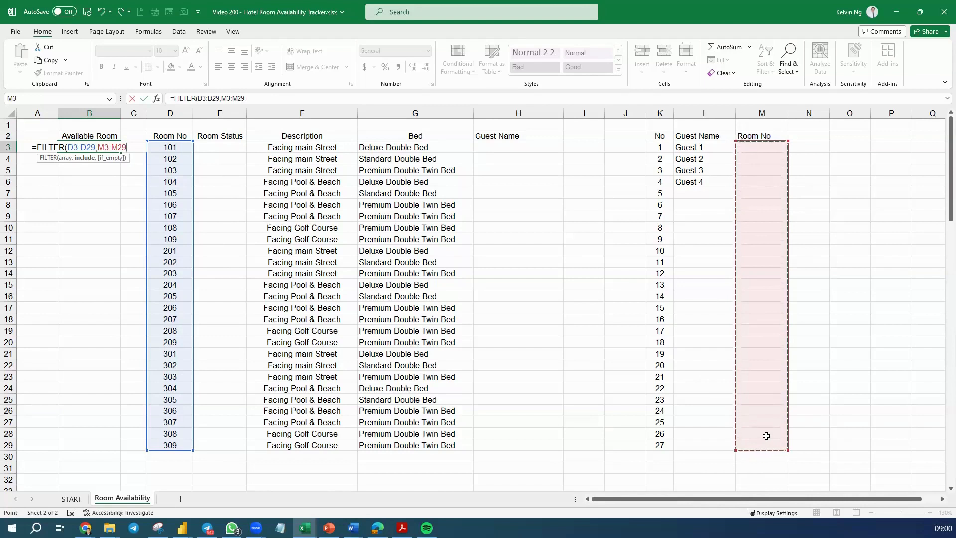
{"action": "type", "text": ","}
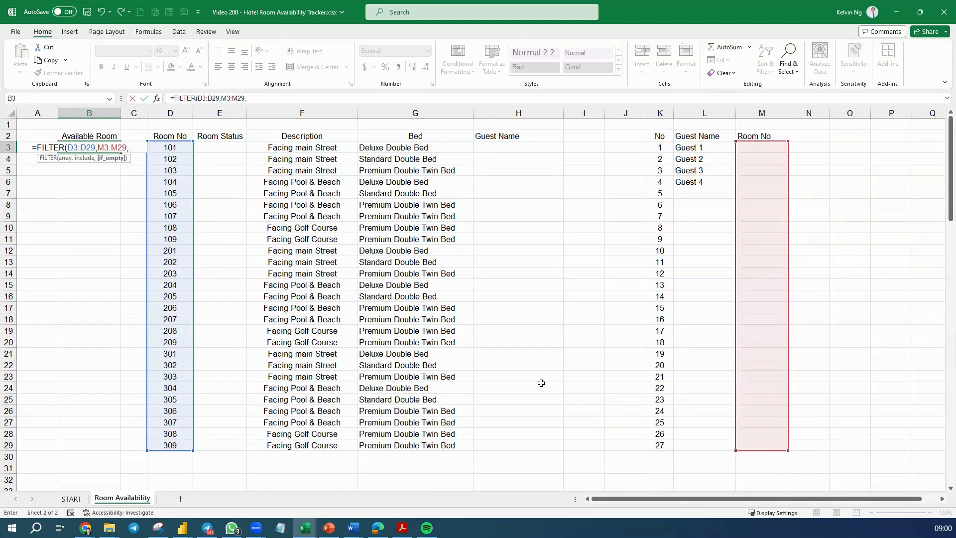
{"action": "left_click_drag", "start_coordinate": [180, 150], "coordinate": [184, 446]}
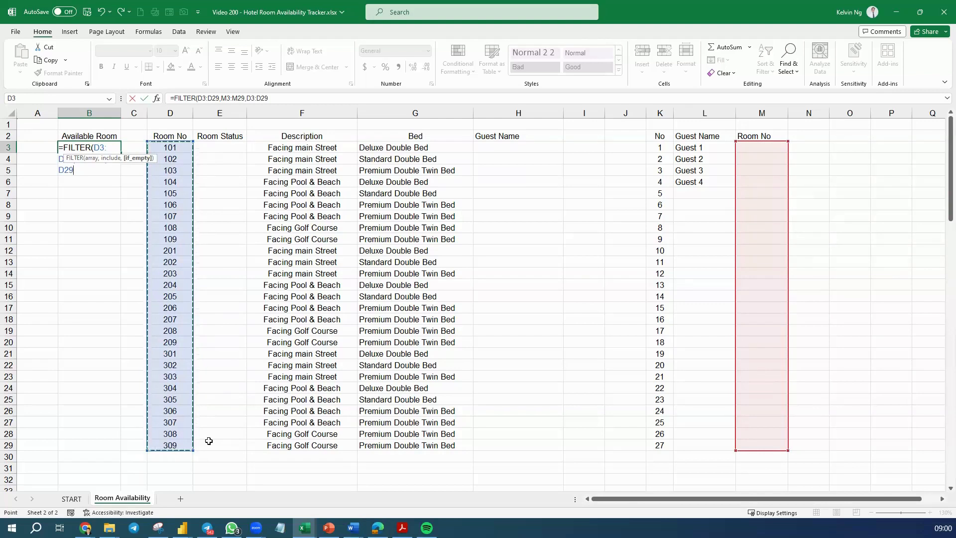
{"action": "key", "text": "BackSpace"}
{"action": "key", "text": "BackSpace"}
{"action": "key", "text": "BackSpace"}
{"action": "key", "text": "BackSpace"}
{"action": "key", "text": "BackSpace"}
{"action": "key", "text": "BackSpace"}
{"action": "key", "text": "BackSpace"}
{"action": "key", "text": "BackSpace"}
{"action": "key", "text": "BackSpace"}
{"action": "key", "text": "BackSpace"}
{"action": "key", "text": "BackSpace"}
{"action": "key", "text": "BackSpace"}
{"action": "key", "text": "BackSpace"}
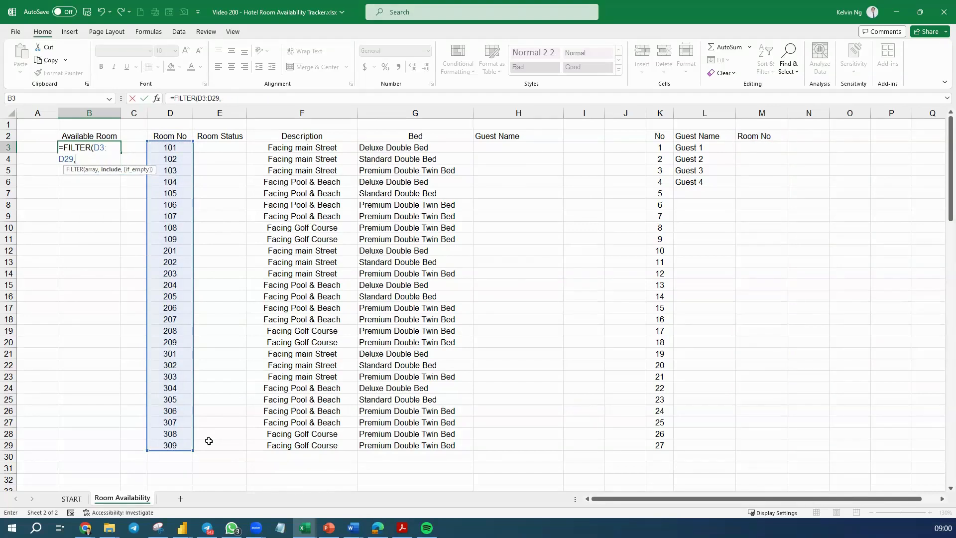
Step: Complete the B3 formula with COUNTIF(M3:M29,D3:D29)<1 as the include condition, giving =FILTER(D3:D29,COUNTIF(M3:M29,D3:D29)<1)
{"action": "type", "text": "coun"}
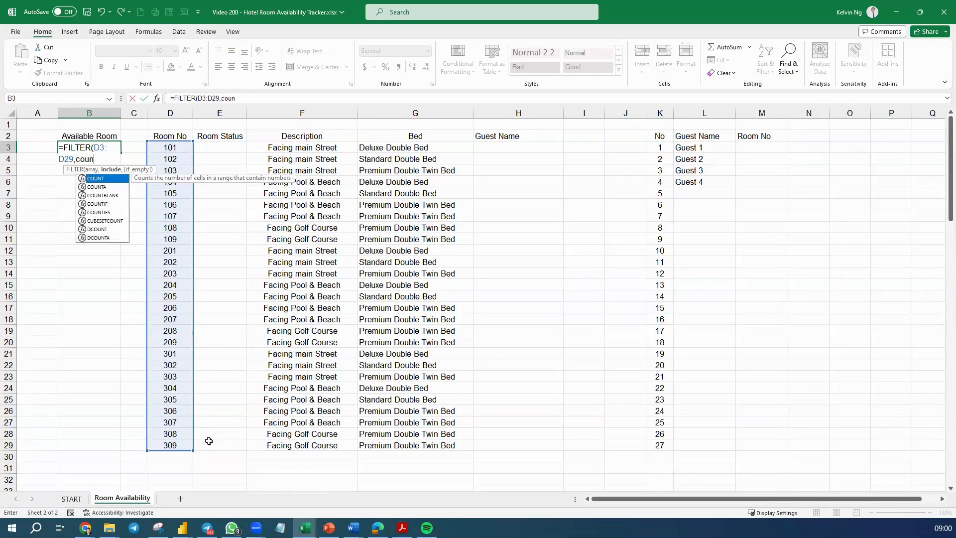
{"action": "type", "text": "tif"}
{"action": "key", "text": "Tab"}
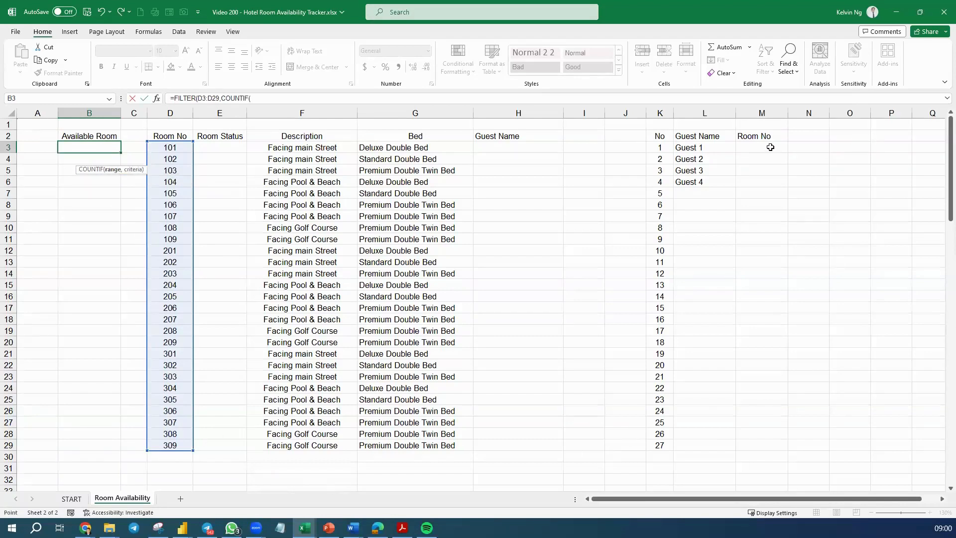
{"action": "left_click_drag", "start_coordinate": [771, 148], "coordinate": [772, 440]}
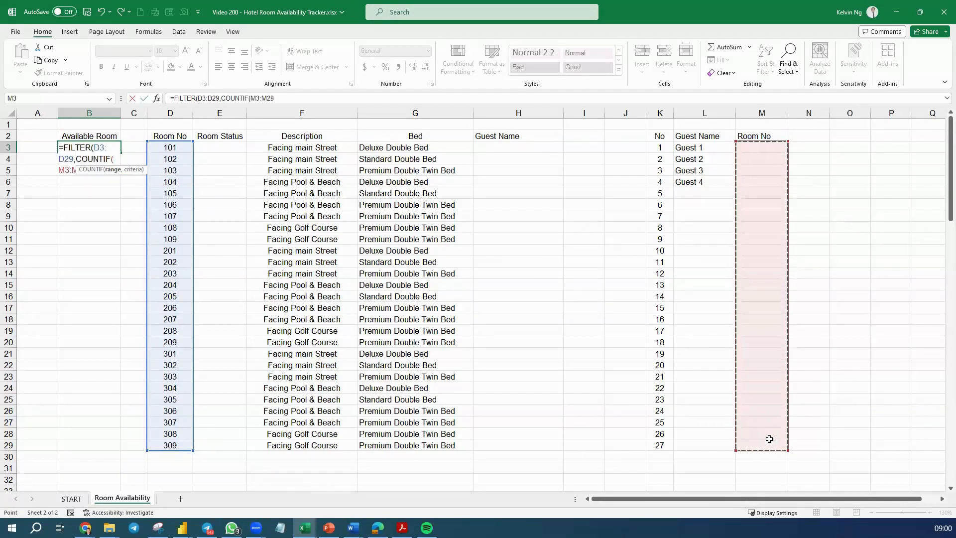
{"action": "type", "text": ","}
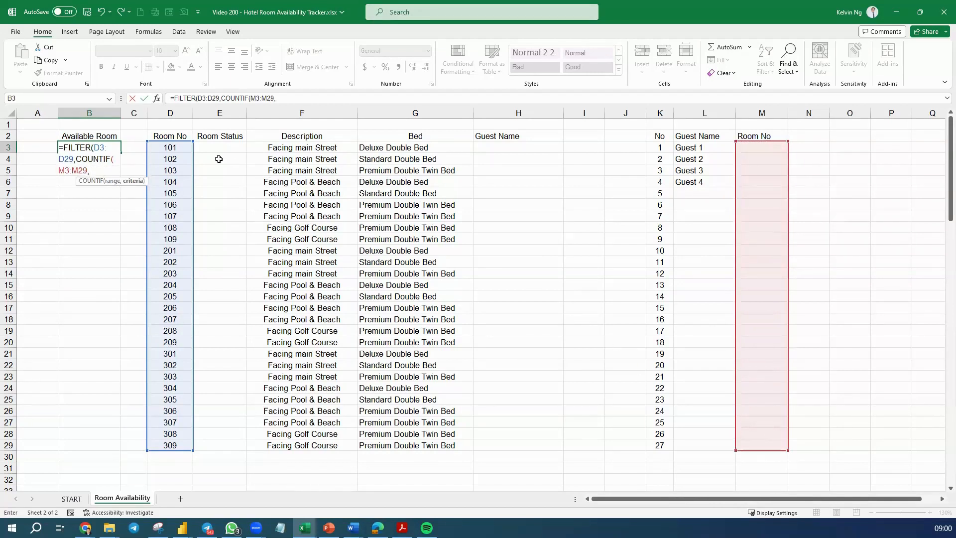
{"action": "left_click_drag", "start_coordinate": [181, 148], "coordinate": [176, 436]}
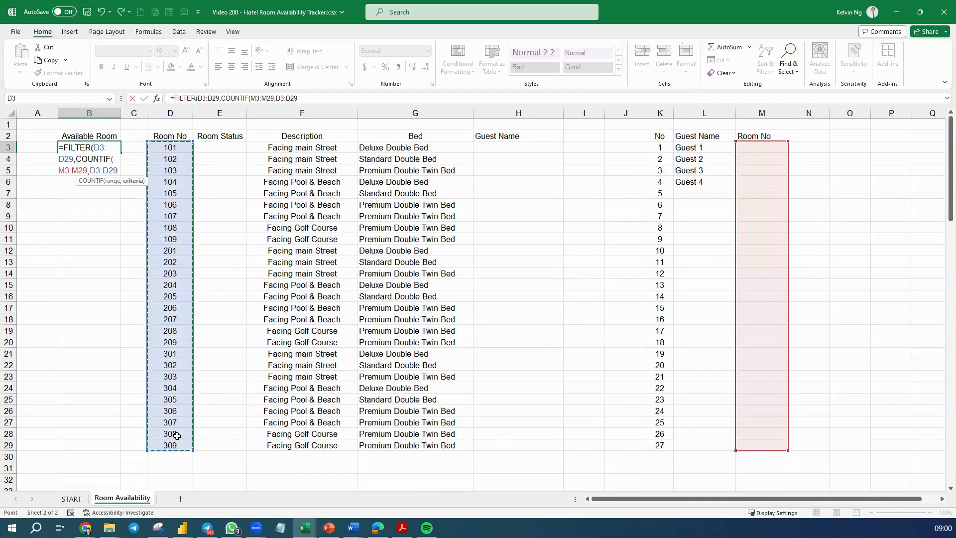
{"action": "type", "text": ")<"}
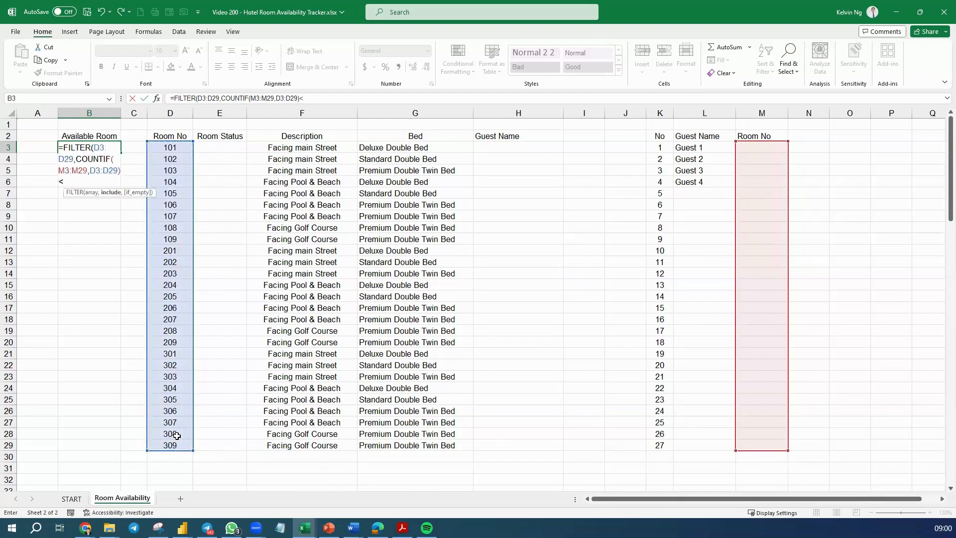
{"action": "type", "text": "1)"}
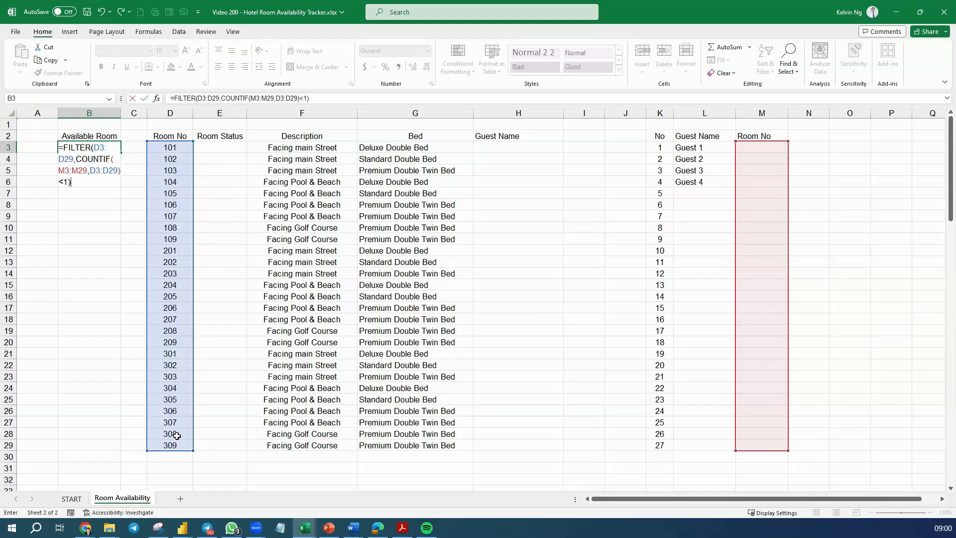
{"action": "key", "text": "Return"}
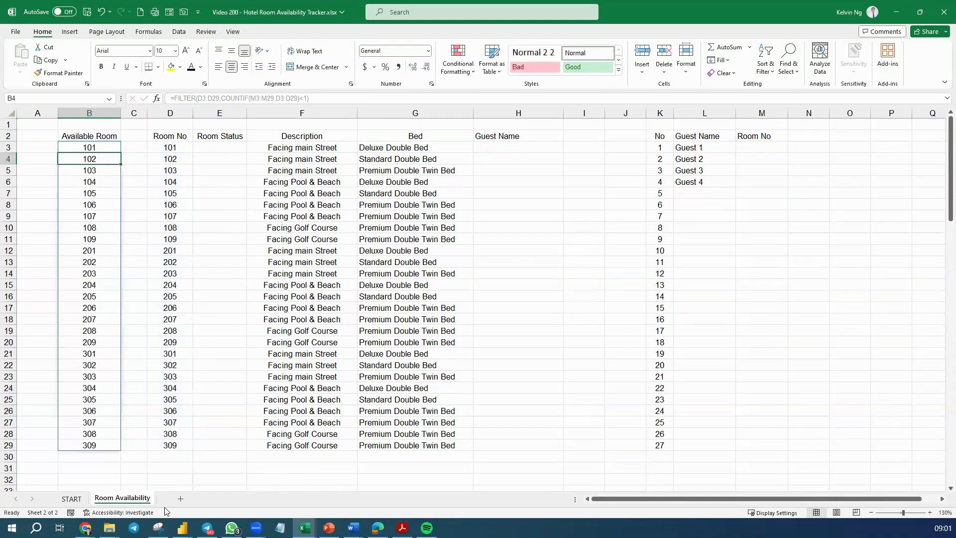
Step: Assign room 102 to Guest 1 and room 105 to Guest 2 in the Room No column
{"action": "left_click", "coordinate": [770, 149]}
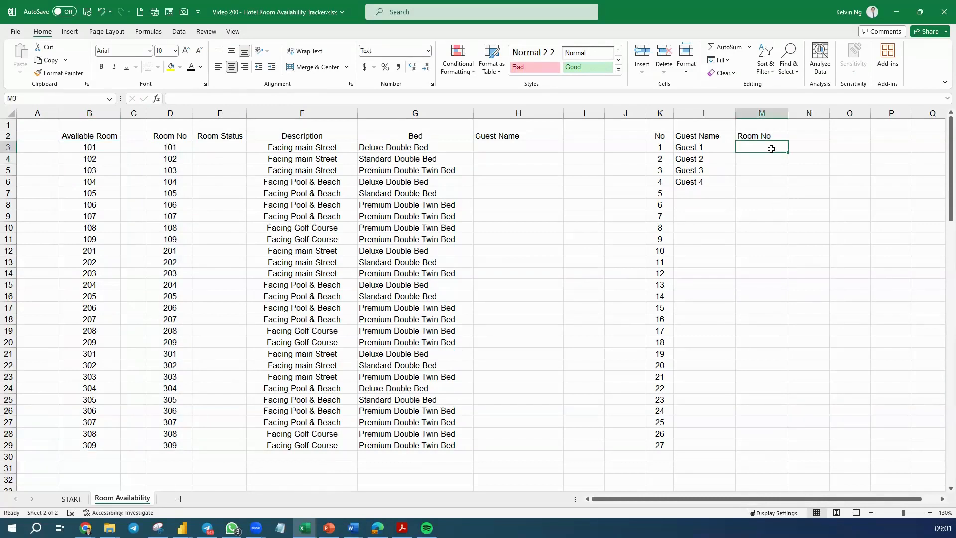
{"action": "type", "text": "102"}
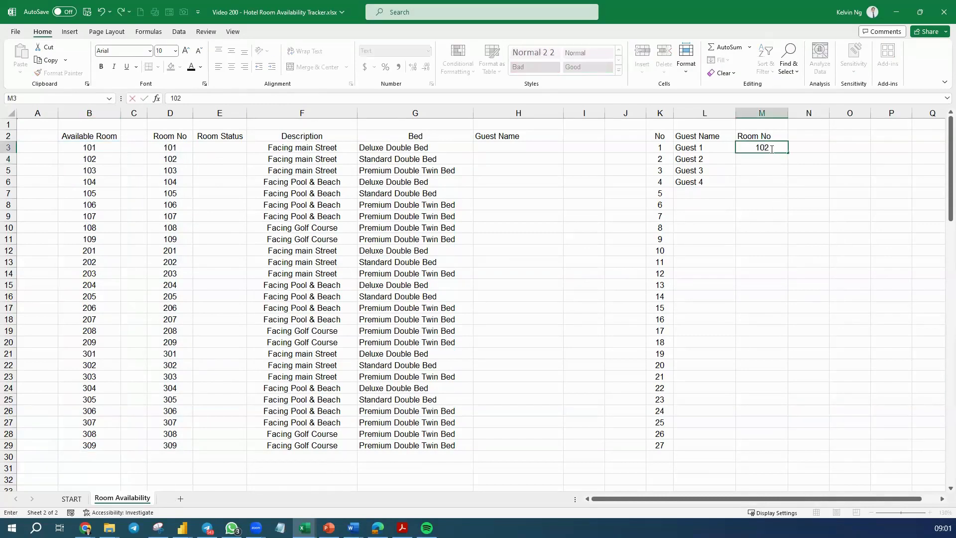
{"action": "key", "text": "Return"}
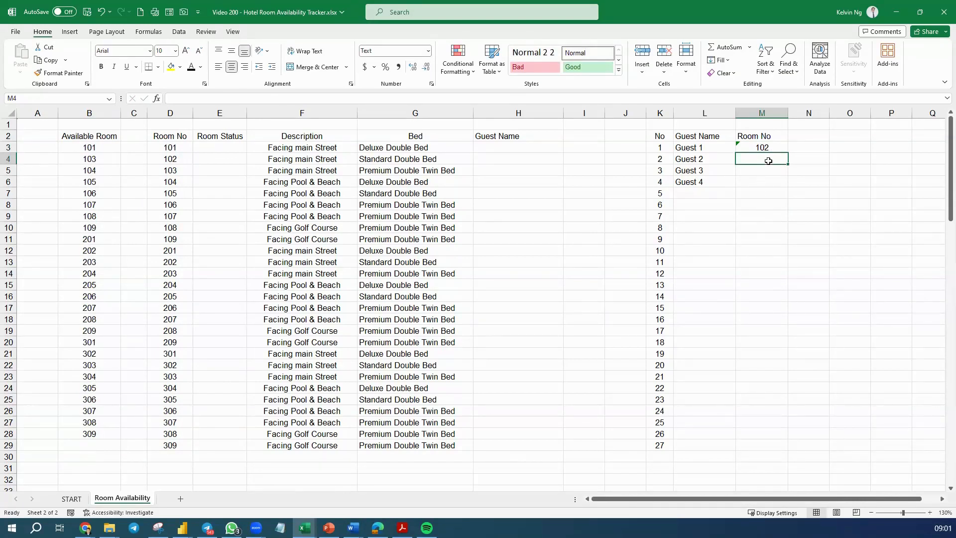
{"action": "type", "text": "105"}
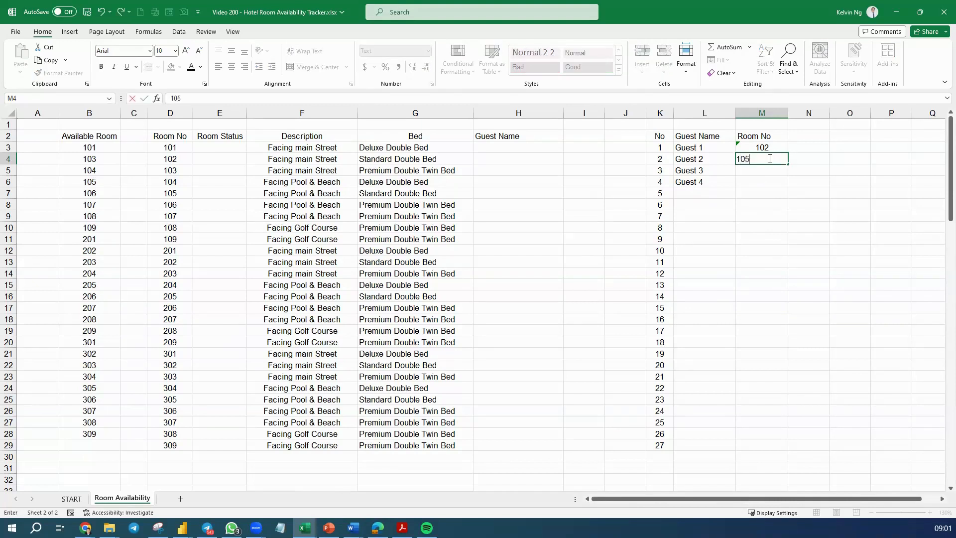
{"action": "key", "text": "Return"}
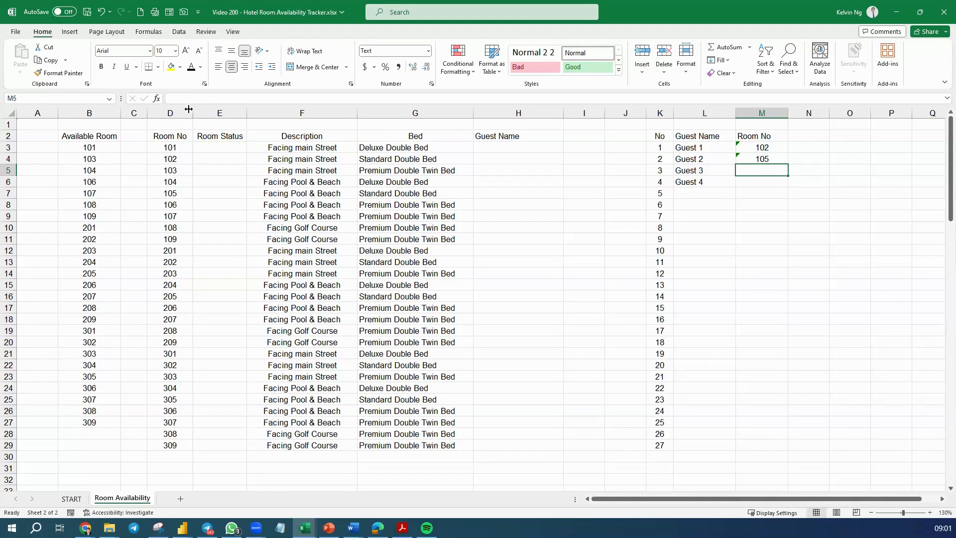
Step: Add list data validation to M3:M29 using the spilled available-room range =$B$3# as the source
{"action": "left_click_drag", "start_coordinate": [776, 147], "coordinate": [775, 444]}
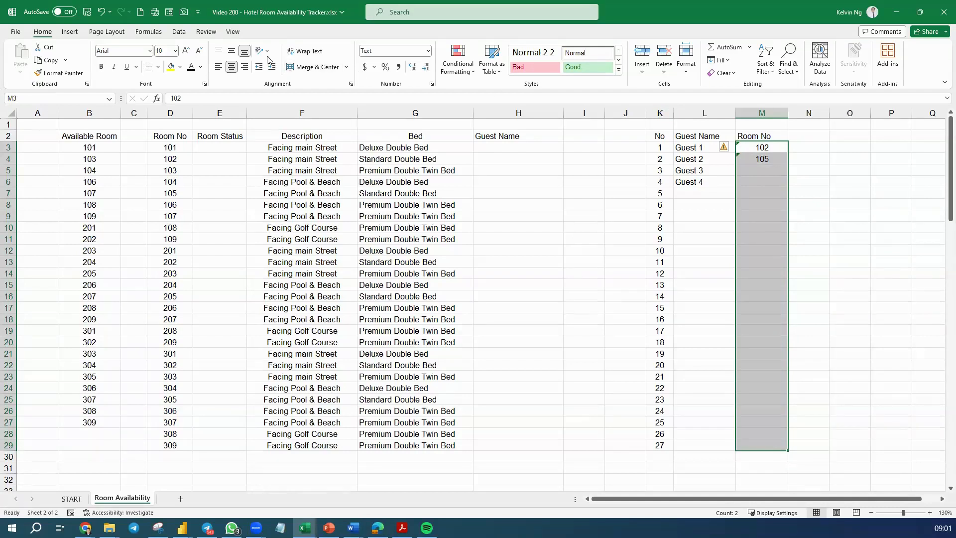
{"action": "left_click", "coordinate": [179, 31]}
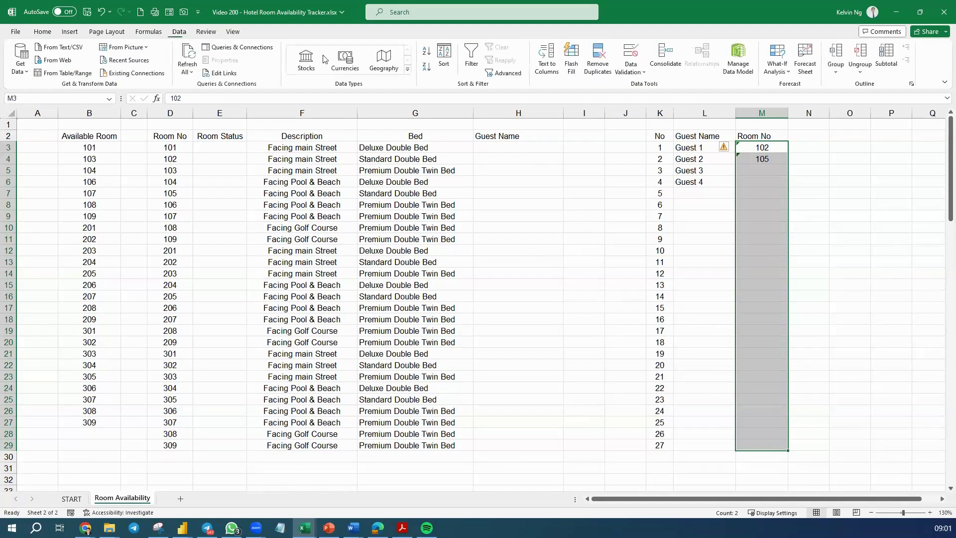
{"action": "left_click", "coordinate": [634, 58]}
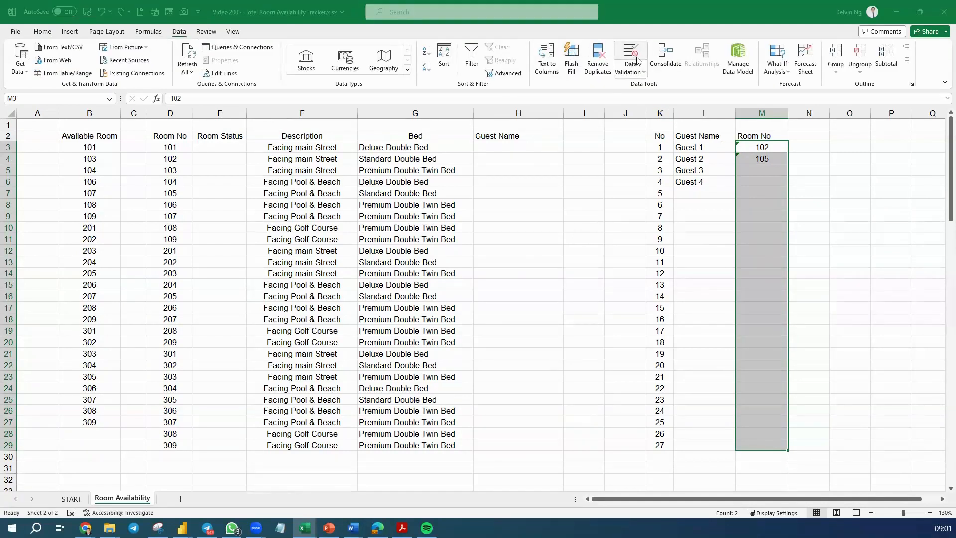
{"action": "left_click", "coordinate": [526, 246]}
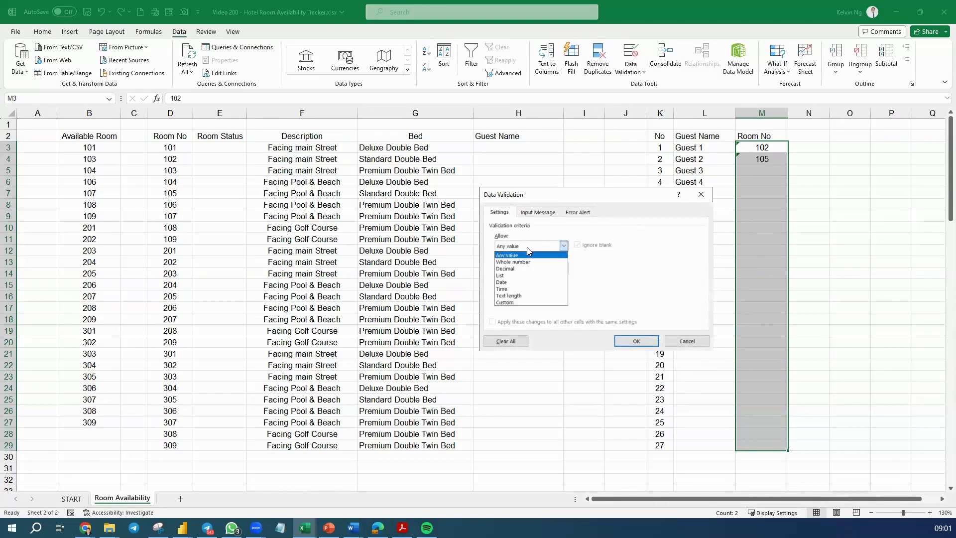
{"action": "left_click", "coordinate": [515, 276]}
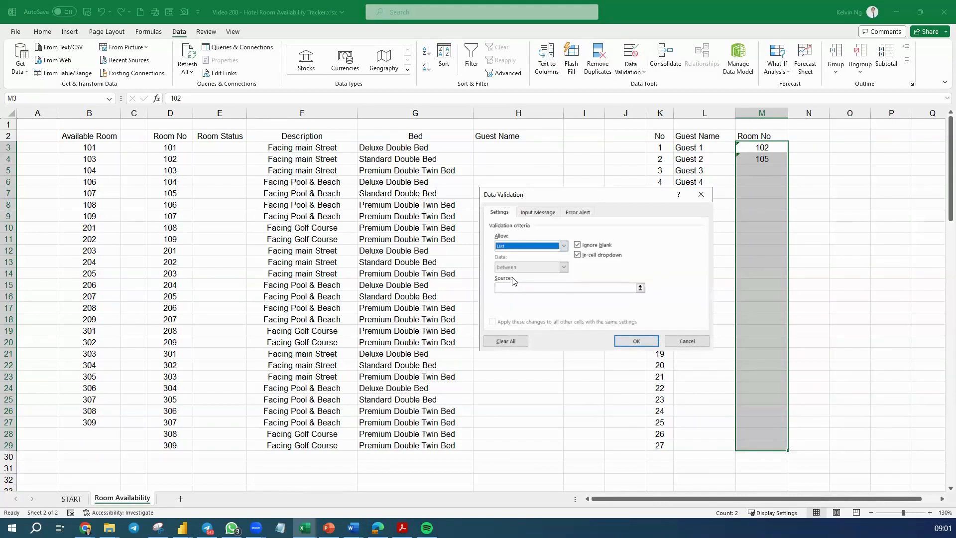
{"action": "left_click", "coordinate": [509, 288]}
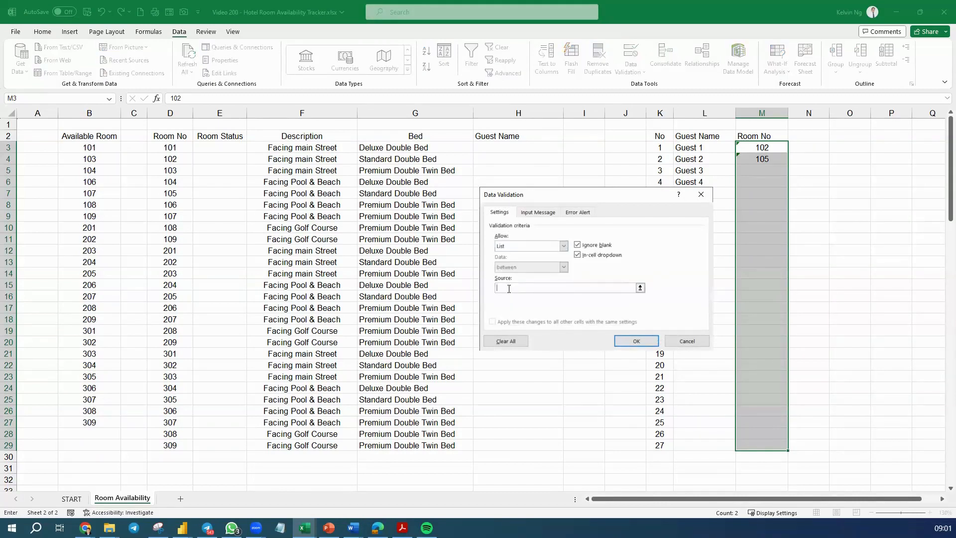
{"action": "left_click", "coordinate": [98, 148]}
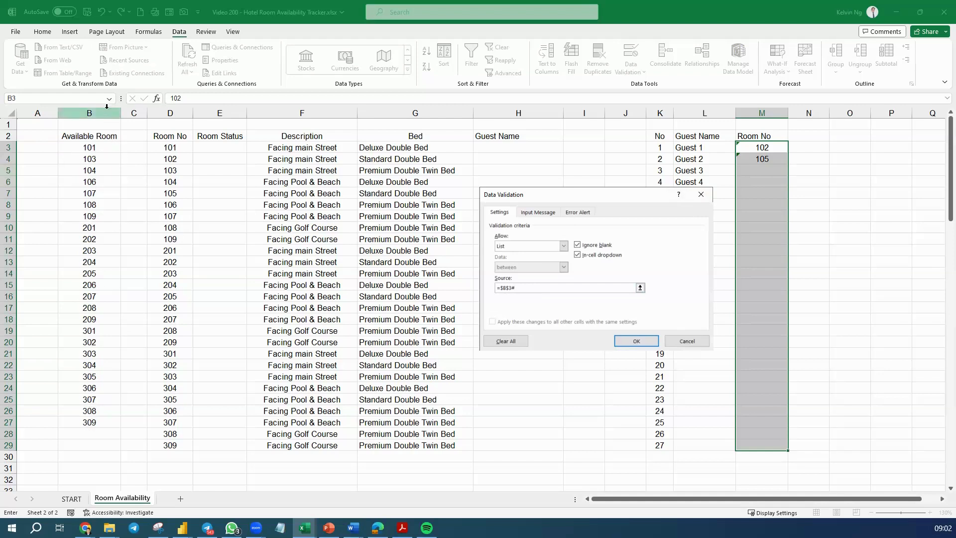
{"action": "left_click", "coordinate": [631, 337]}
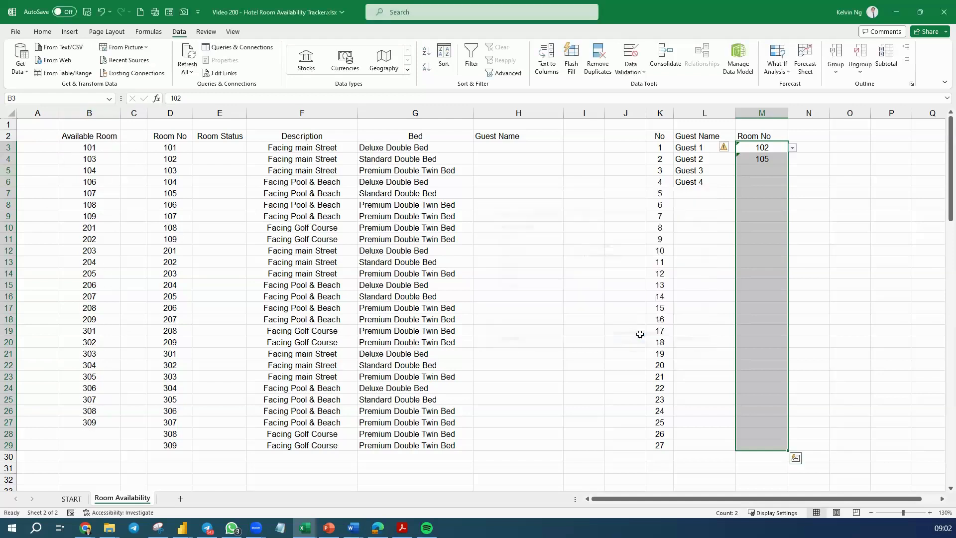
Step: Open the room dropdown in M3 to check the offered room numbers, then close it
{"action": "left_click", "coordinate": [792, 148]}
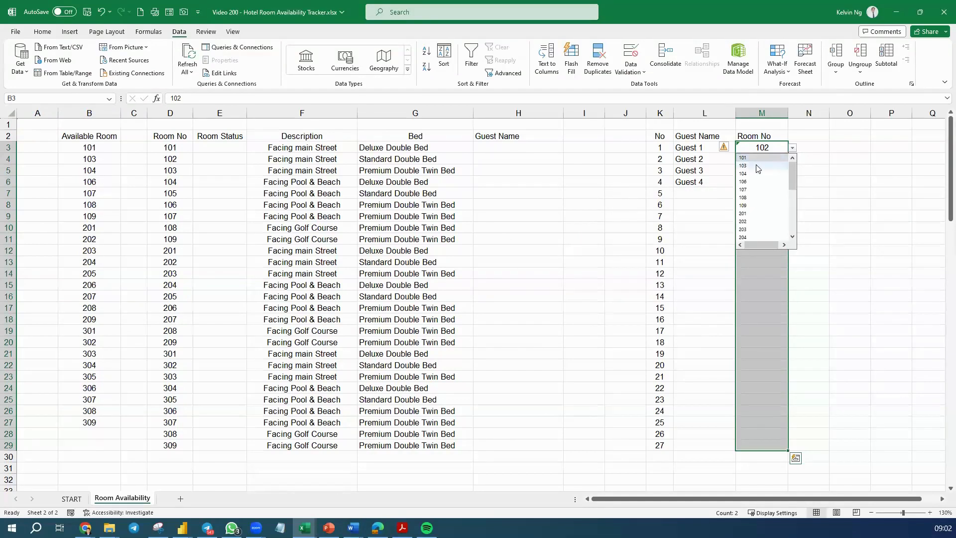
{"action": "left_click", "coordinate": [612, 194]}
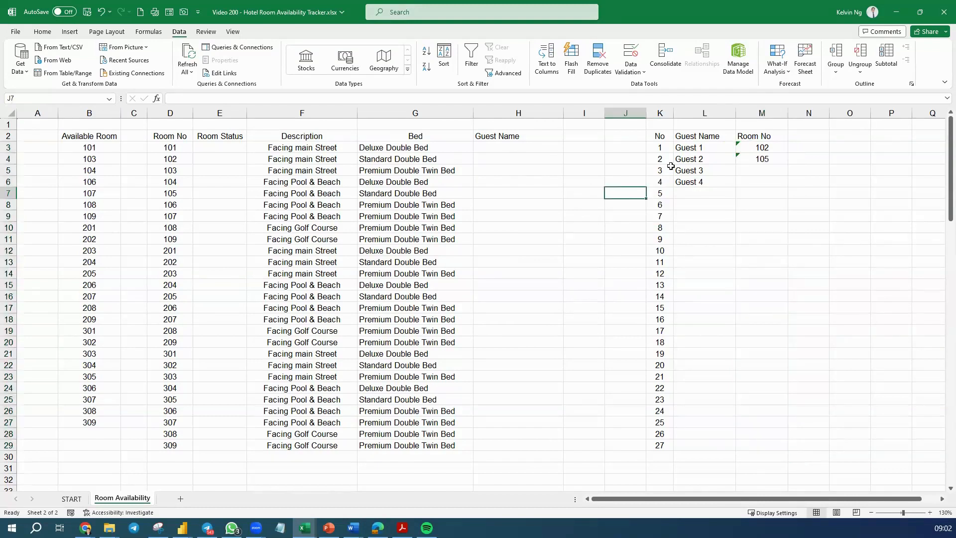